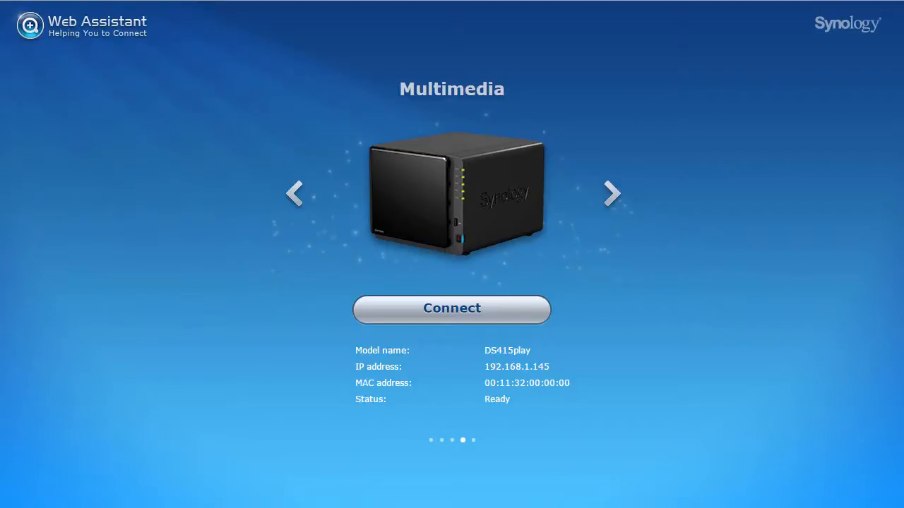
# Exit full-screen view so the find.synology.com address bar reappears.
pyautogui.press('F11')
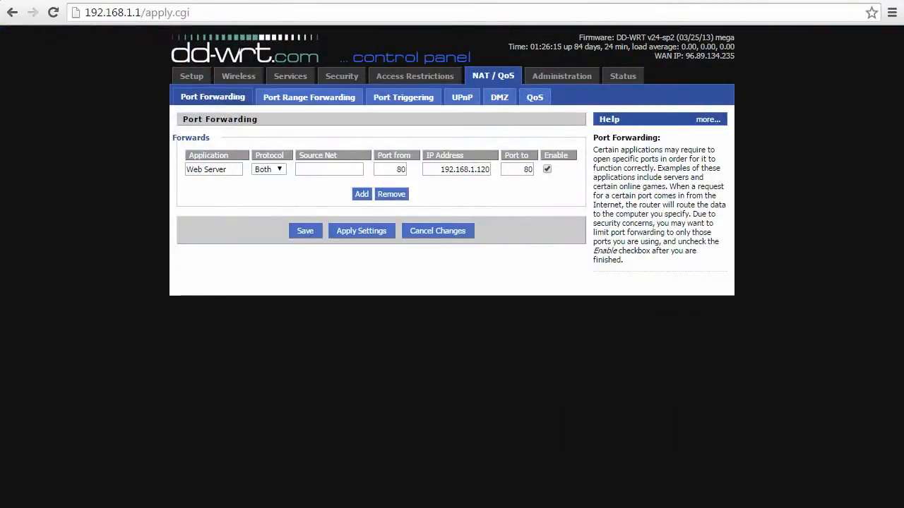
# Add an enabled DSM rule forwarding port 5000 to 192.168.1.145:5000 and apply the settings.
pyautogui.click(359, 169)
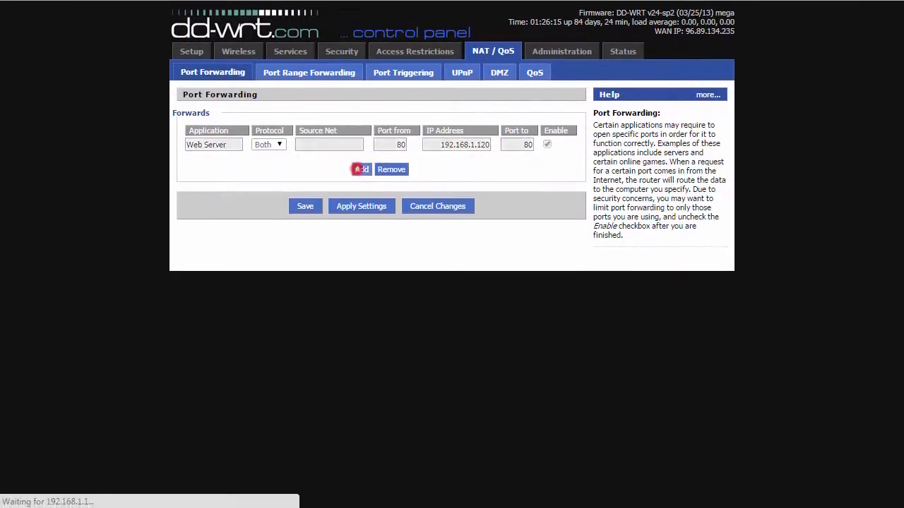
pyautogui.click(204, 160)
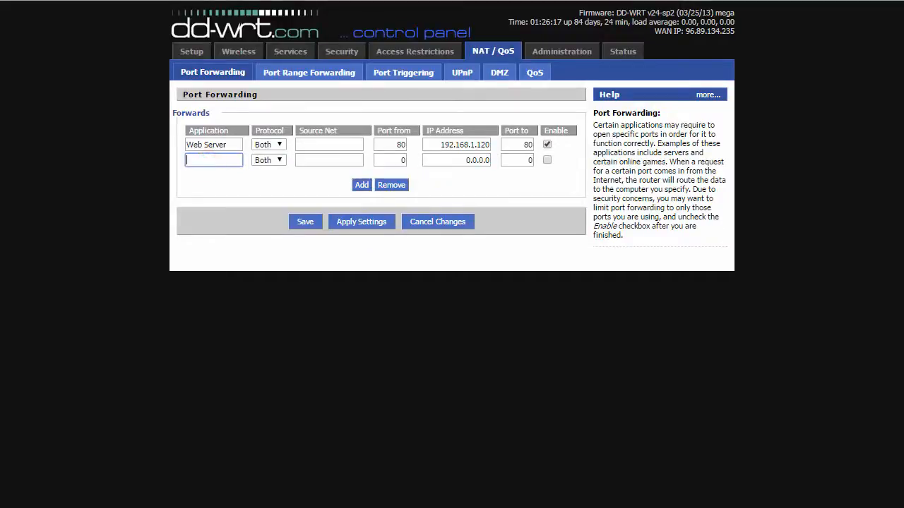
pyautogui.write('DSM')
pyautogui.press('Tab')
pyautogui.press('Tab')
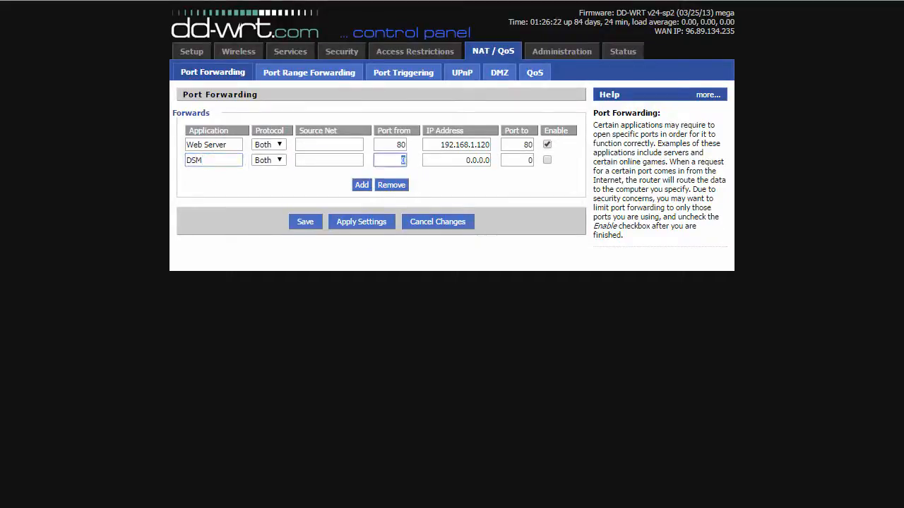
pyautogui.write('5000')
pyautogui.press('Tab')
pyautogui.write('192')
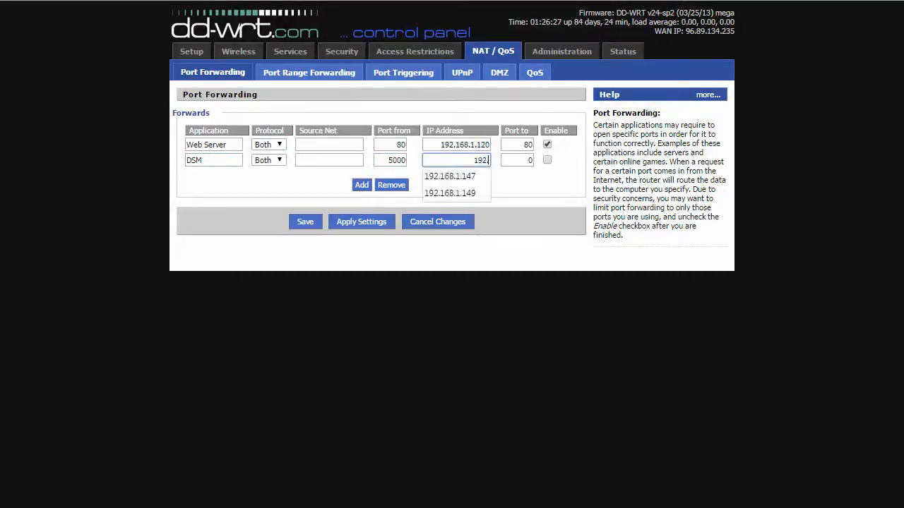
pyautogui.write('.168.1.145')
pyautogui.press('Tab')
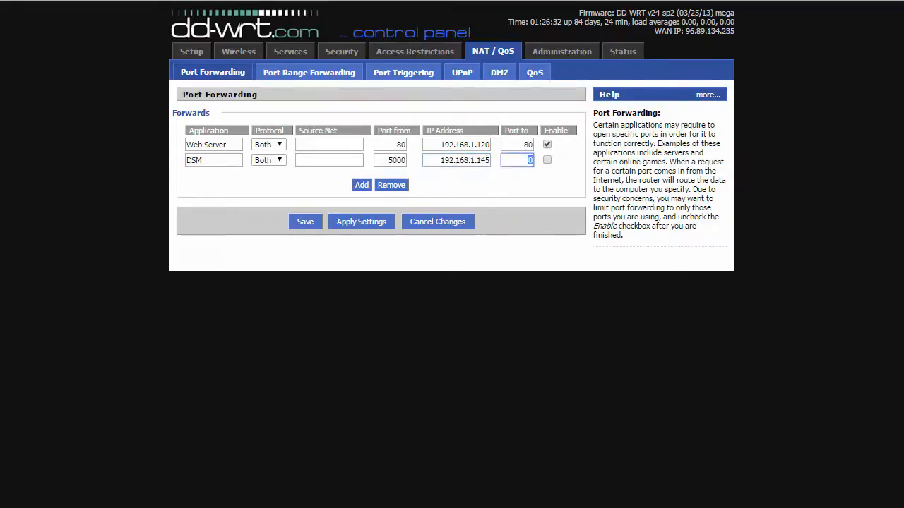
pyautogui.write('5000')
pyautogui.press('Tab')
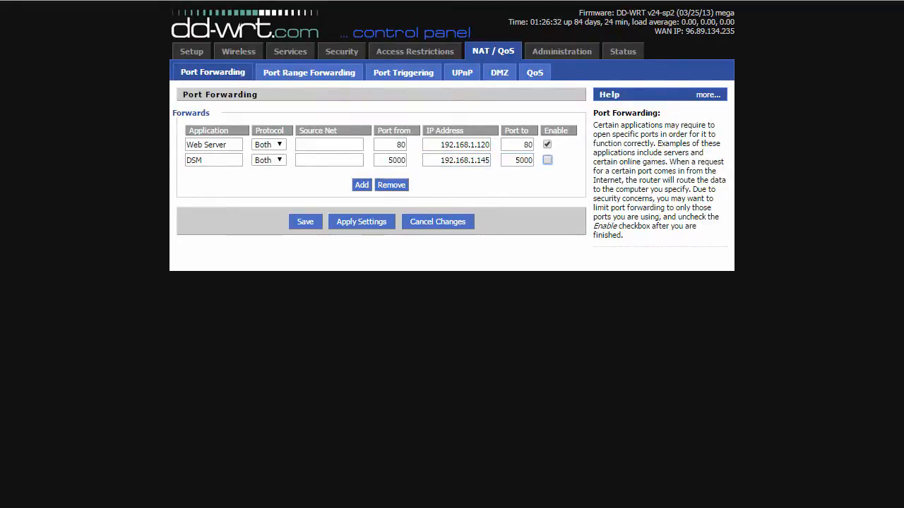
pyautogui.click(547, 160)
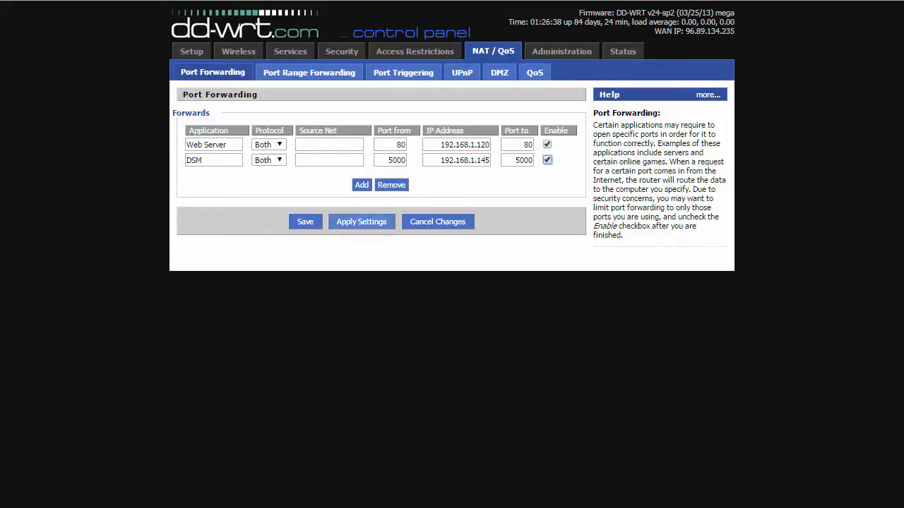
pyautogui.click(361, 222)
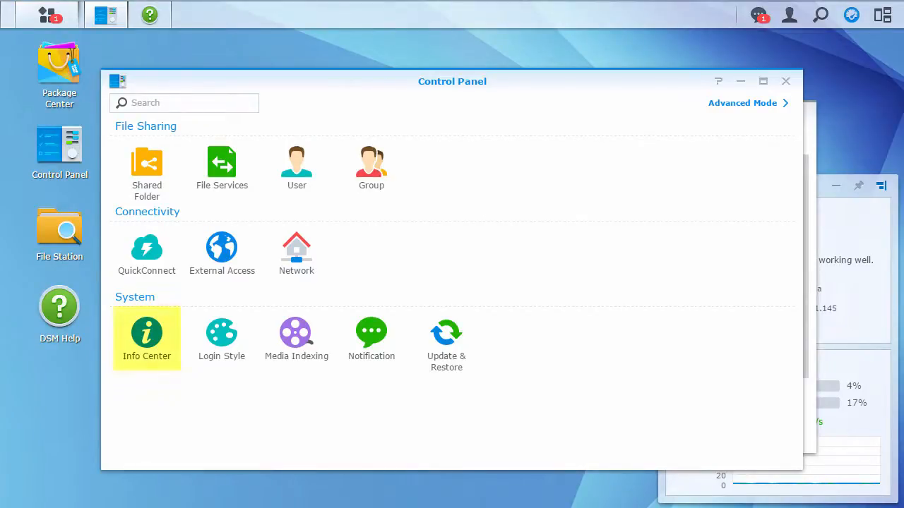
# Show the Info Center's Network details, revealing the 192.168.1.1 gateway.
pyautogui.click(146, 332)
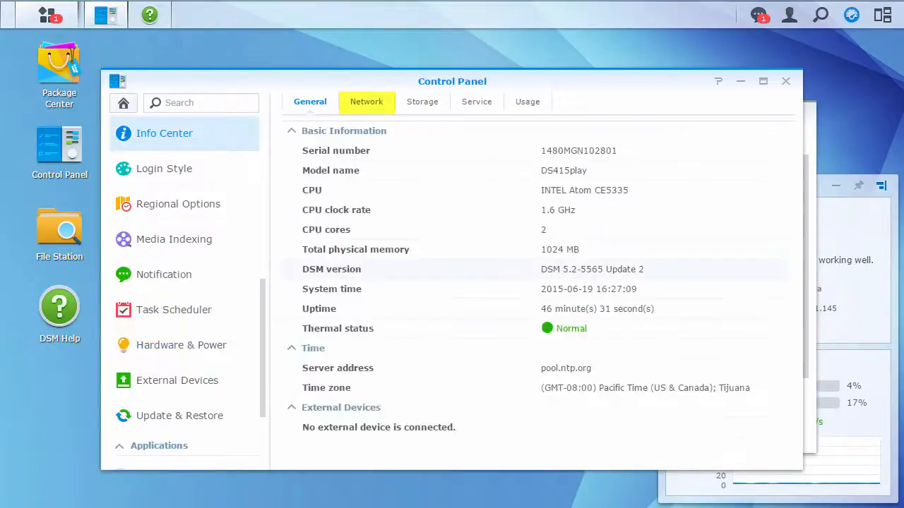
pyautogui.click(367, 102)
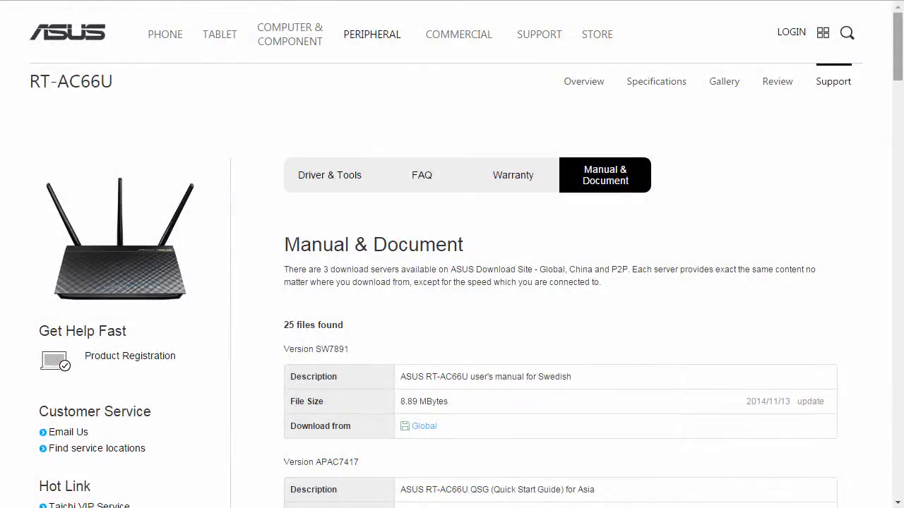
pyautogui.scroll(-2, 452, 283)
pyautogui.scroll(-3, 452, 283)
pyautogui.scroll(-4, 452, 282)
pyautogui.scroll(-2, 452, 283)
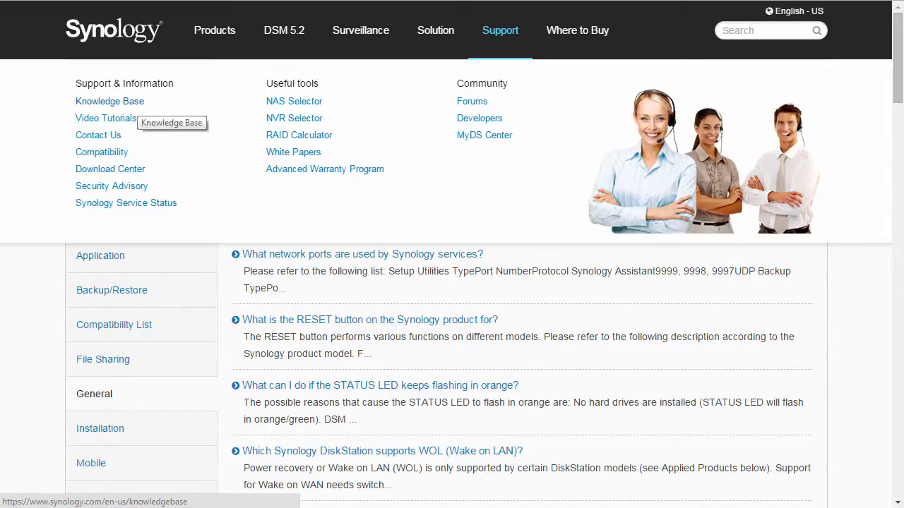
# Go to the Synology Knowledge Base and list the General FAQ topics.
pyautogui.click(134, 100)
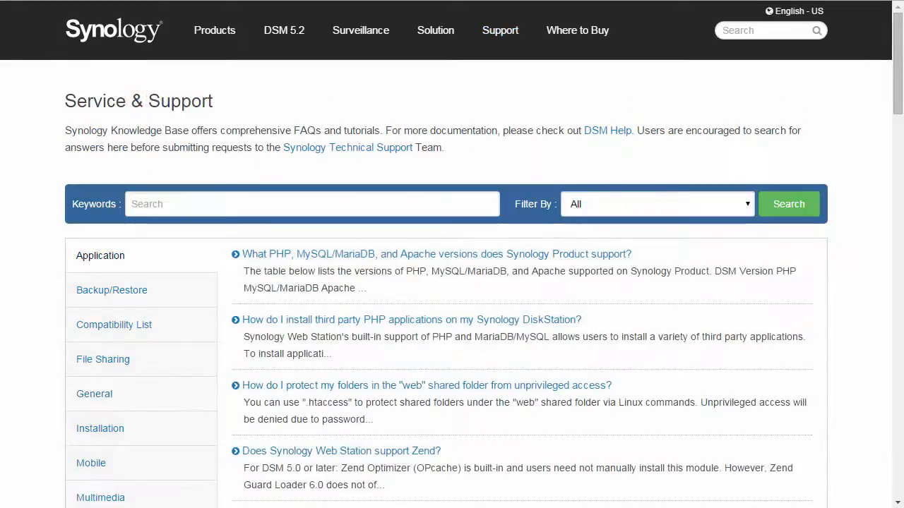
pyautogui.click(94, 396)
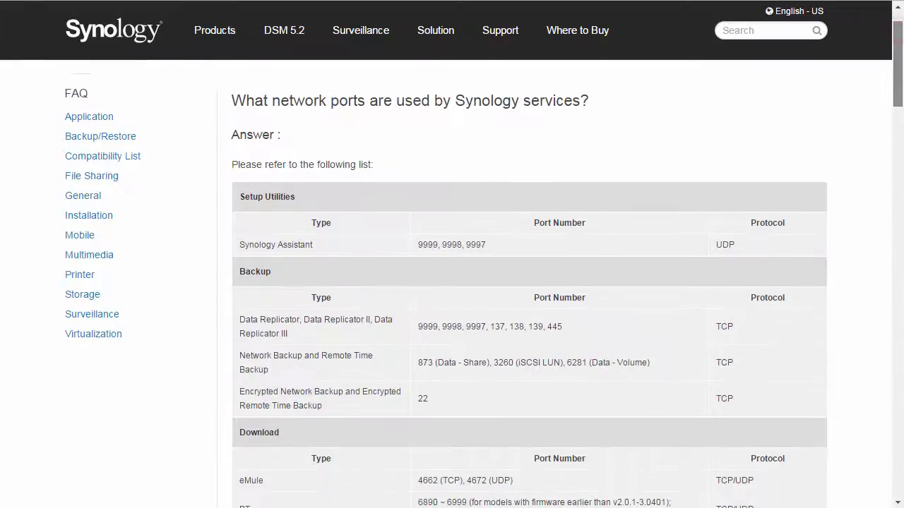
pyautogui.scroll(-1, 452, 283)
pyautogui.scroll(-1, 452, 283)
pyautogui.scroll(-2, 452, 283)
pyautogui.scroll(-2, 452, 283)
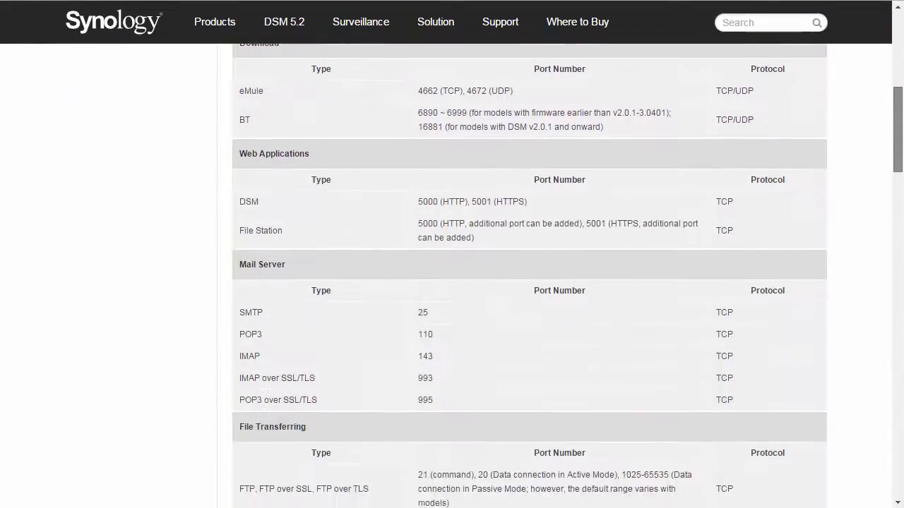
pyautogui.scroll(-1, 452, 282)
pyautogui.scroll(-2, 452, 283)
pyautogui.scroll(-1, 452, 283)
pyautogui.scroll(-2, 452, 283)
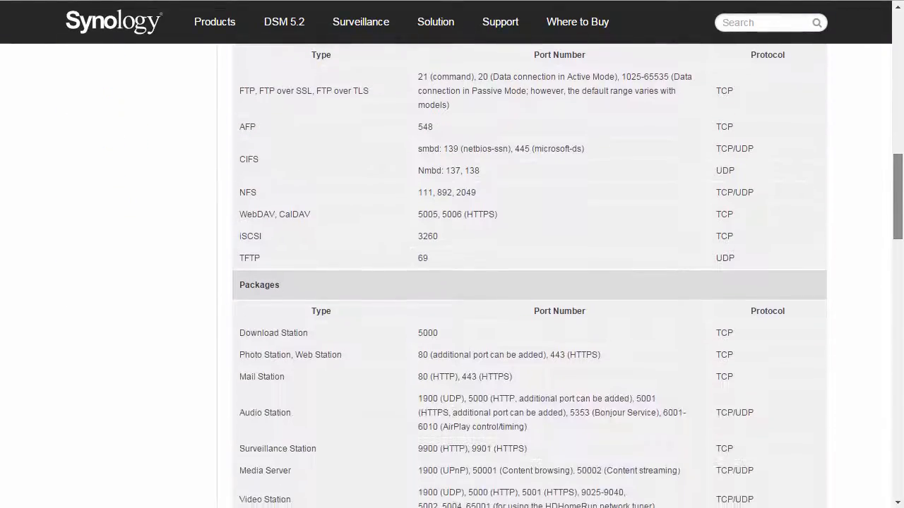
pyautogui.scroll(-1, 452, 282)
pyautogui.scroll(-2, 452, 282)
pyautogui.scroll(-1, 452, 283)
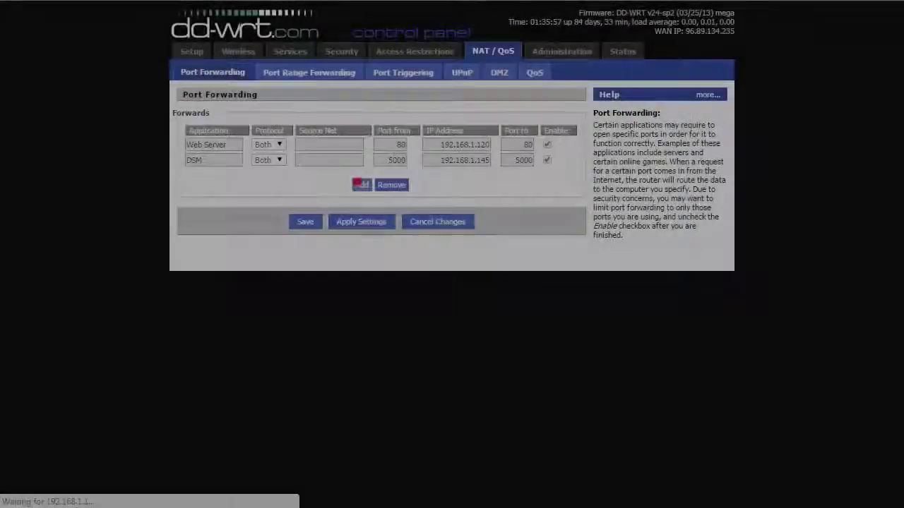
# Add an enabled OpenVPN rule forwarding port 1194 to 192.168.1.145:1194 and apply the settings.
pyautogui.click(359, 184)
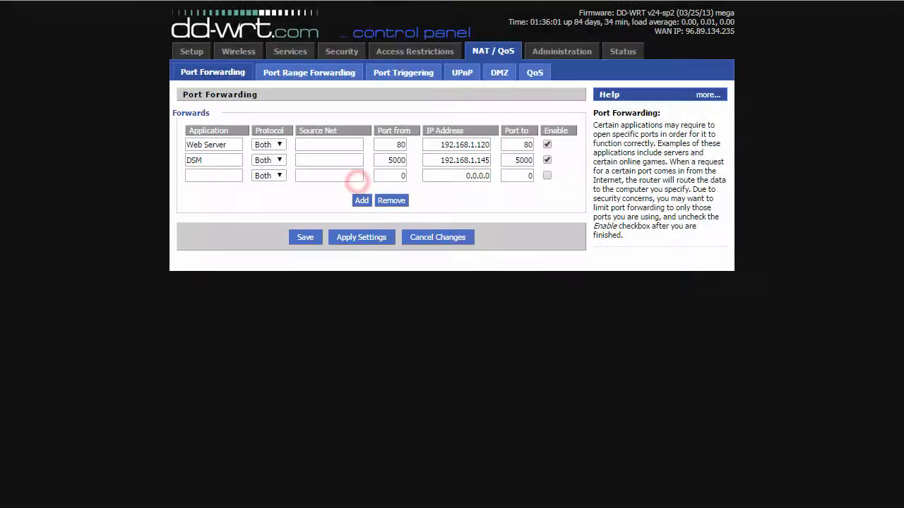
pyautogui.click(205, 176)
pyautogui.write('Ope')
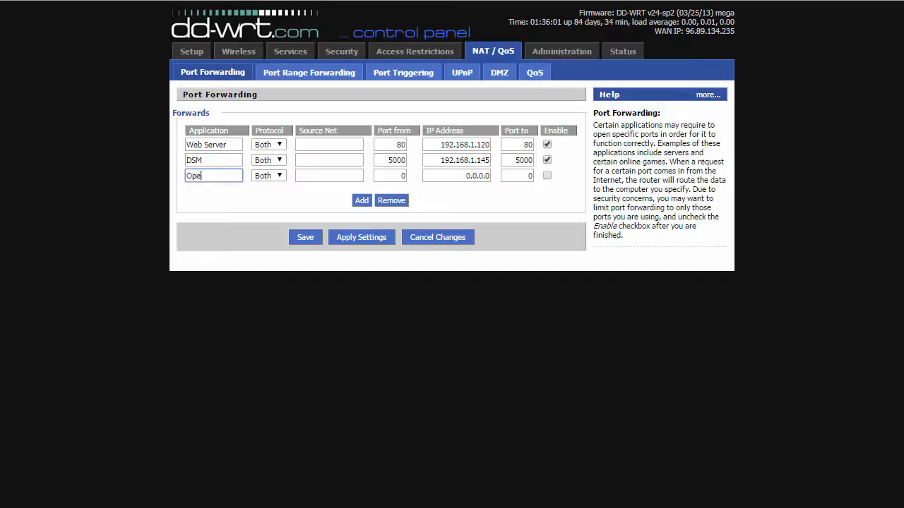
pyautogui.write('nVPN')
pyautogui.press('Tab')
pyautogui.press('Tab')
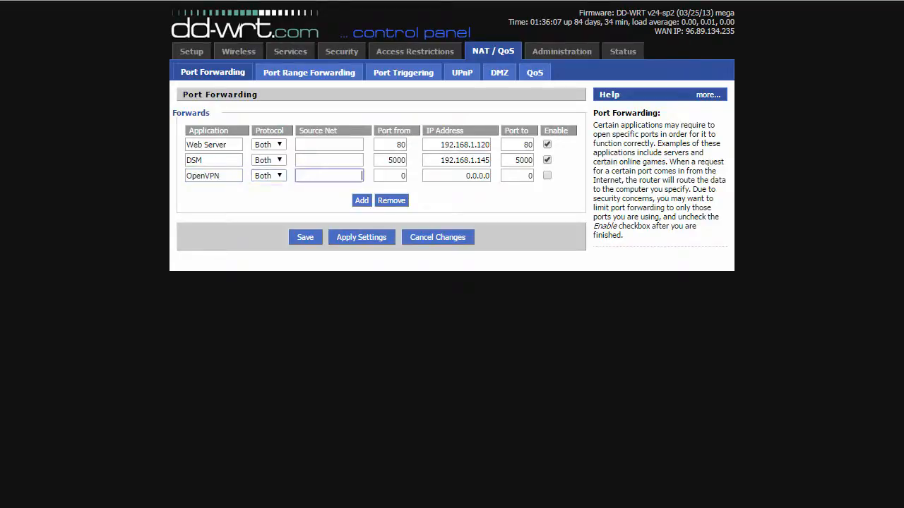
pyautogui.press('Tab')
pyautogui.write('119')
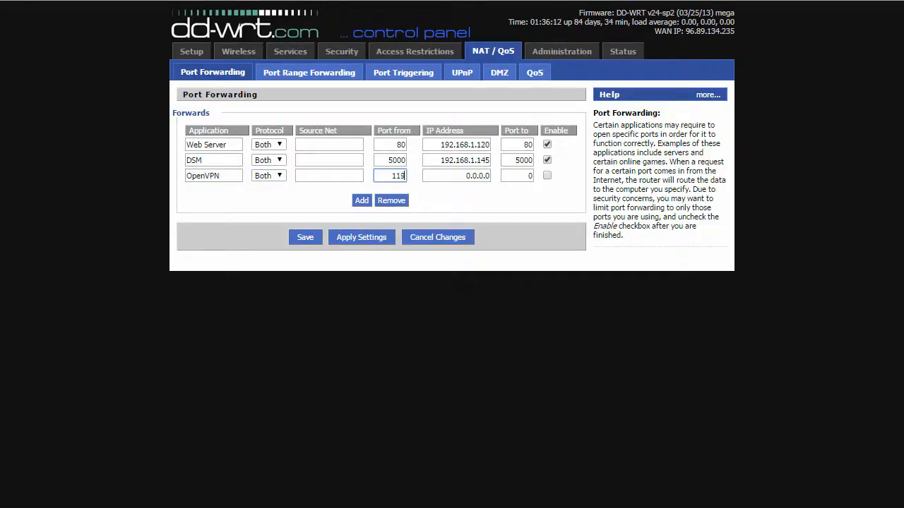
pyautogui.write('4')
pyautogui.press('Tab')
pyautogui.write('192.16')
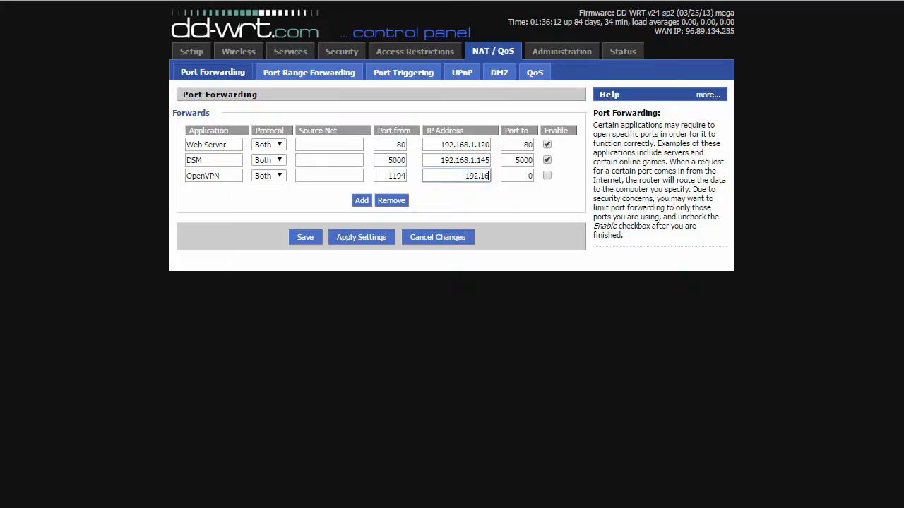
pyautogui.write('8.1.145')
pyautogui.press('Tab')
pyautogui.write('1194')
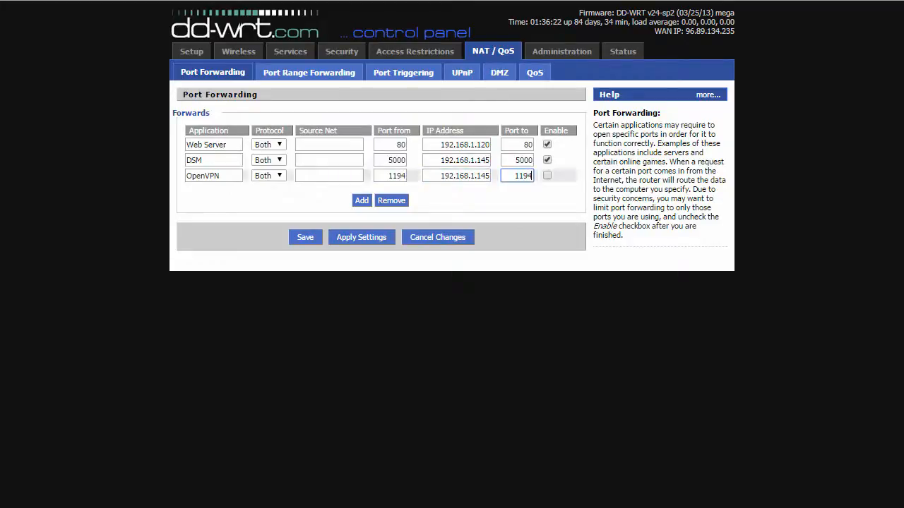
pyautogui.click(547, 175)
pyautogui.click(367, 237)
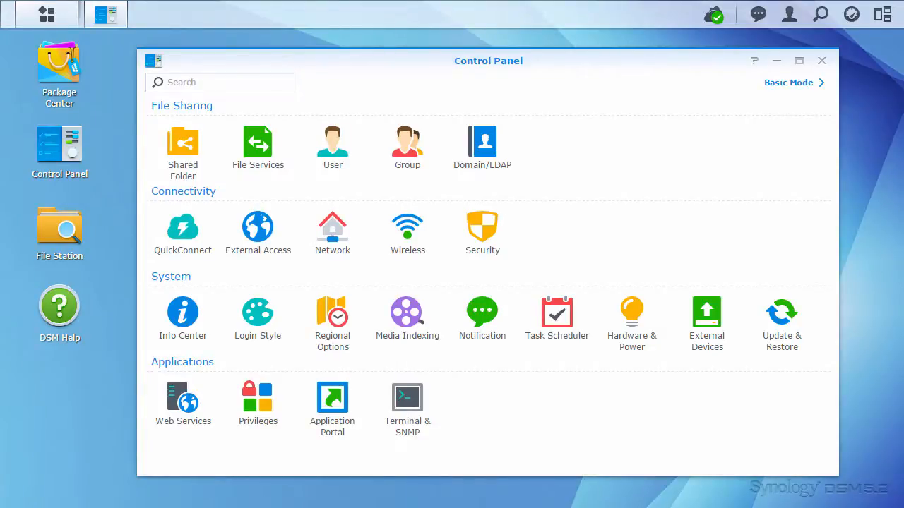
# Show the Control Panel Security section's Firewall rules tab.
pyautogui.click(482, 227)
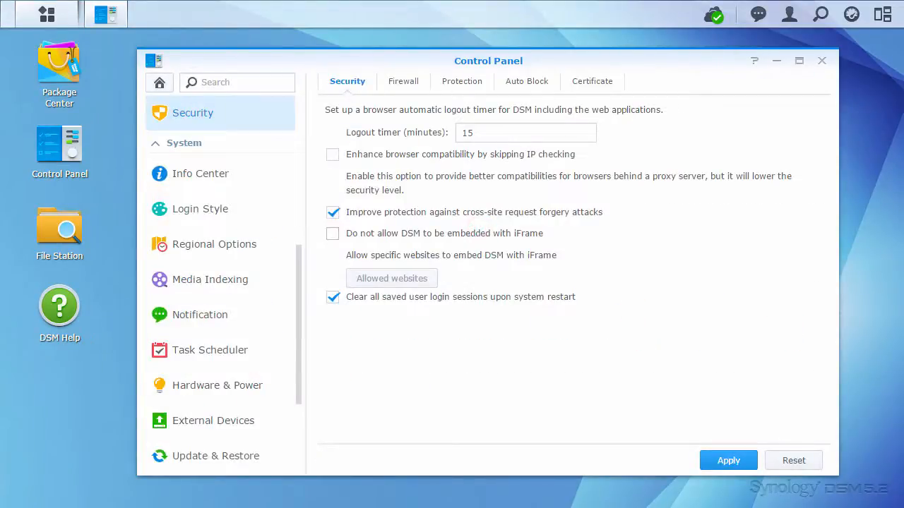
pyautogui.click(406, 81)
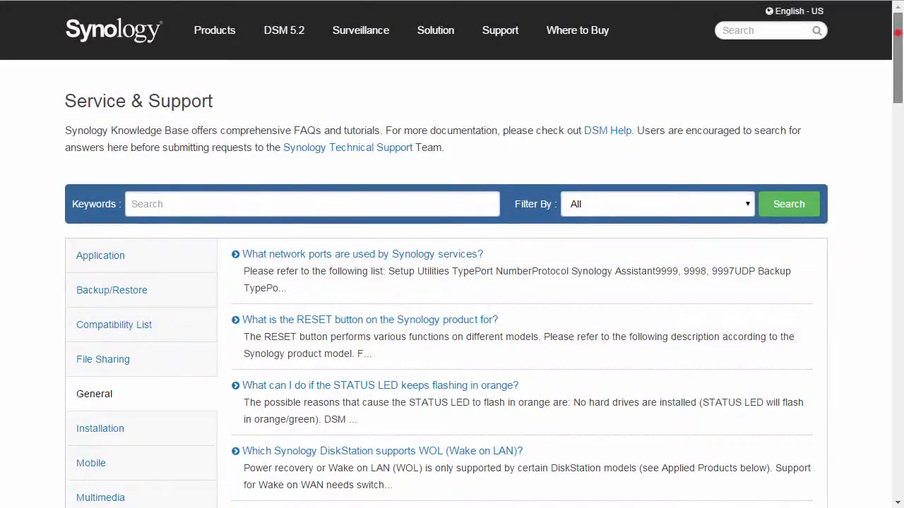
pyautogui.scroll(-3, 452, 282)
pyautogui.scroll(-4, 452, 282)
pyautogui.scroll(-2, 452, 282)
pyautogui.scroll(-2, 452, 282)
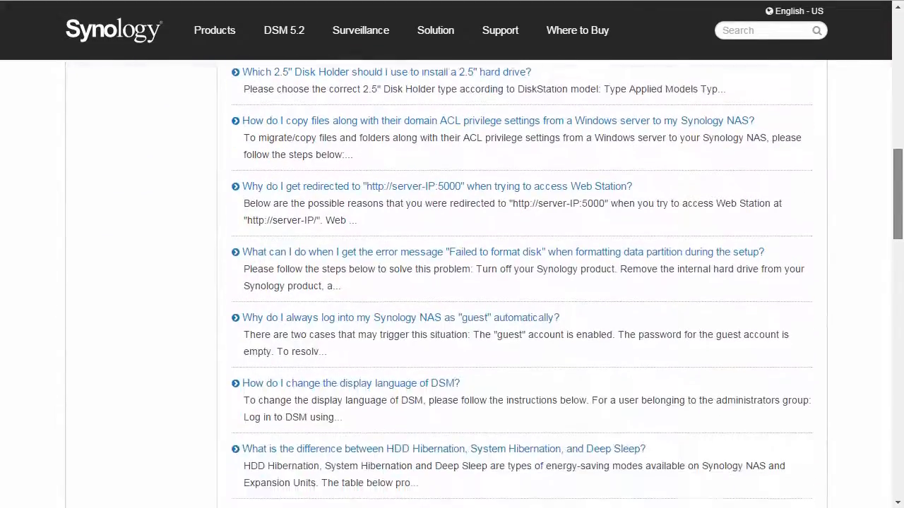
pyautogui.scroll(-2, 452, 283)
pyautogui.scroll(-2, 452, 282)
pyautogui.scroll(-2, 452, 283)
pyautogui.scroll(-2, 452, 282)
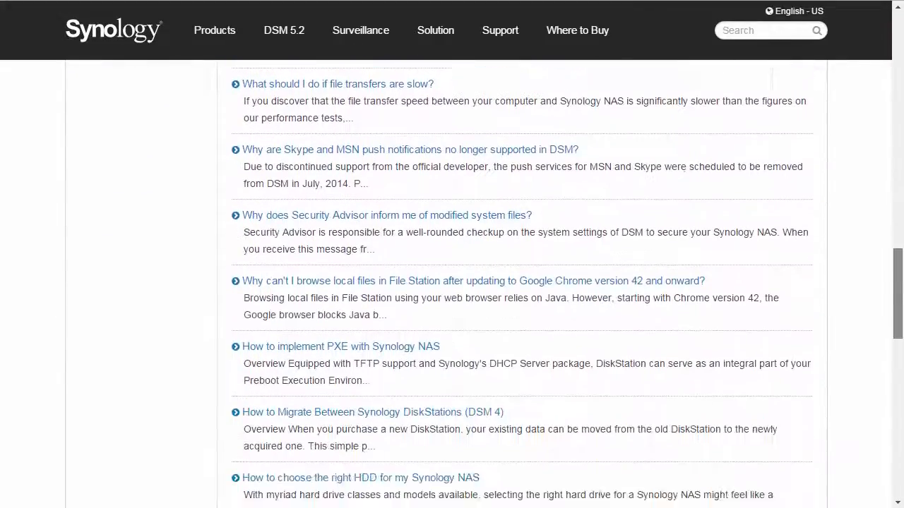
pyautogui.scroll(-1, 452, 282)
pyautogui.scroll(-2, 452, 282)
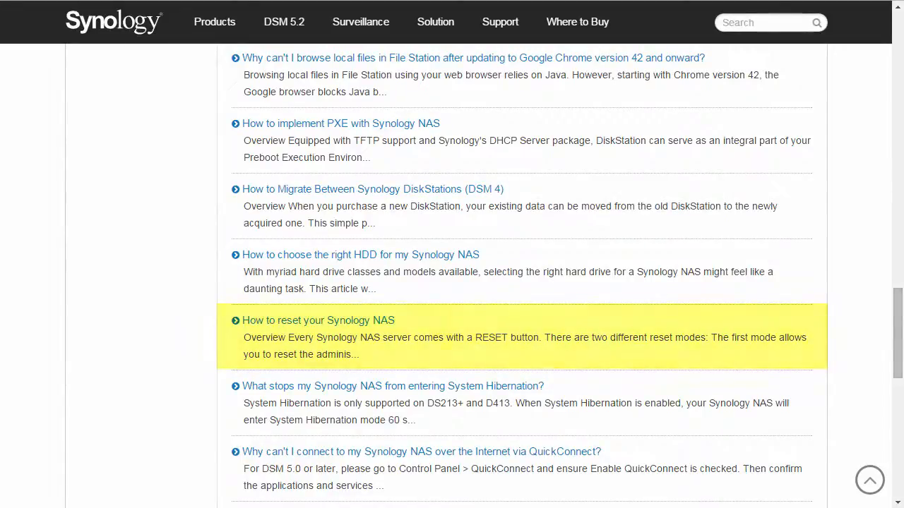
# View the 'How to reset your Synology NAS' article from the General FAQ list.
pyautogui.click(362, 320)
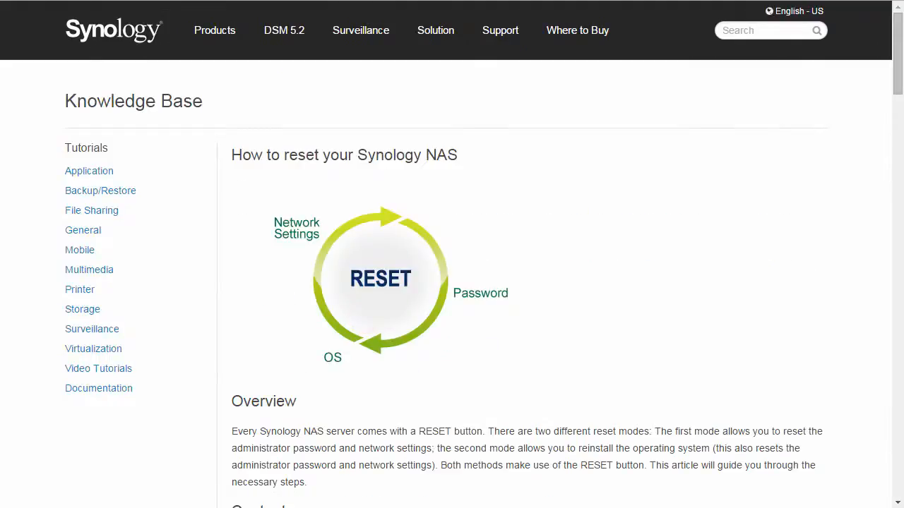
pyautogui.scroll(-1, 452, 283)
pyautogui.scroll(-2, 452, 283)
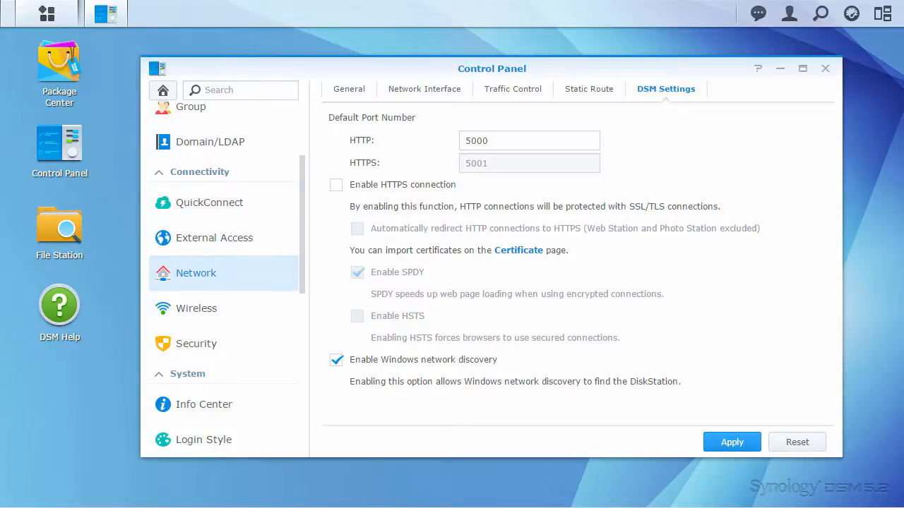
pyautogui.scroll(-2, 303, 226)
pyautogui.scroll(-3, 303, 226)
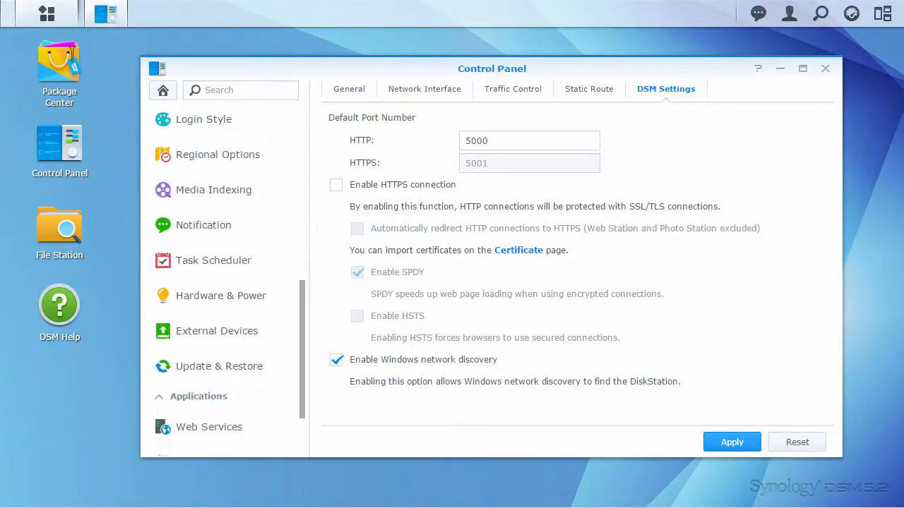
pyautogui.scroll(-1, 303, 226)
# In Web Services settings, enable the 'Add additional HTTP port' option.
pyautogui.click(228, 329)
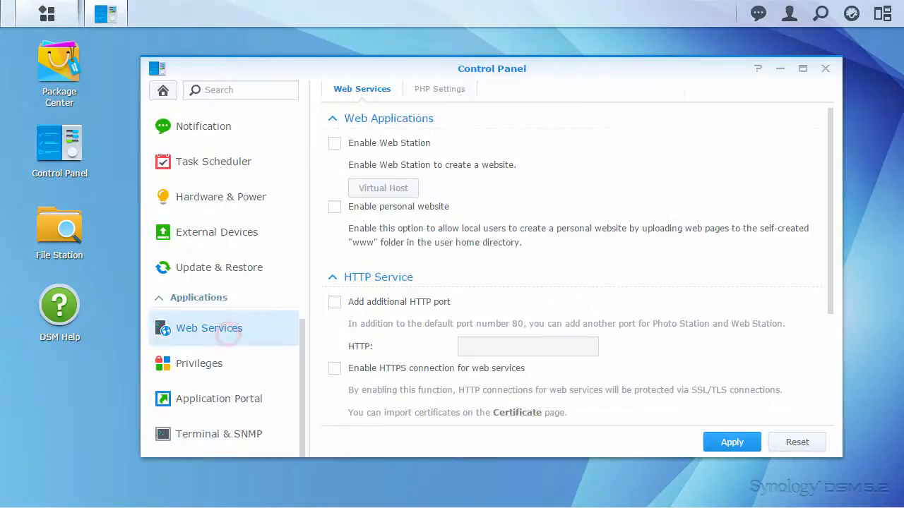
pyautogui.click(431, 302)
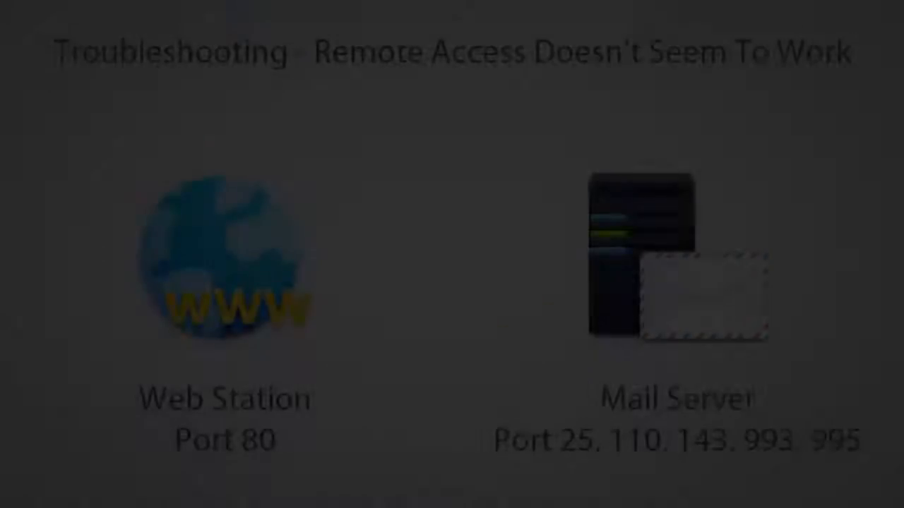